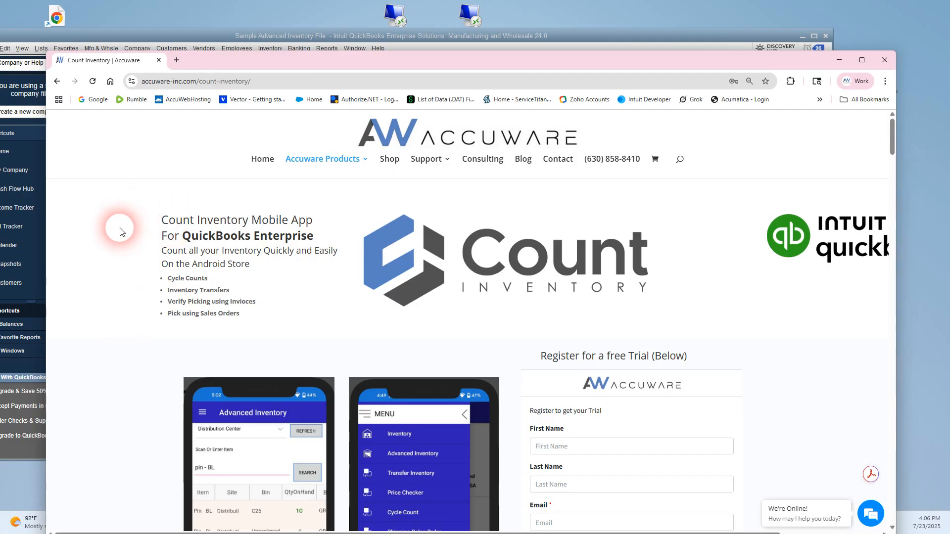
Look over the Count Inventory Mobile App page and its free trial registration form.
mouse_move(325, 163)
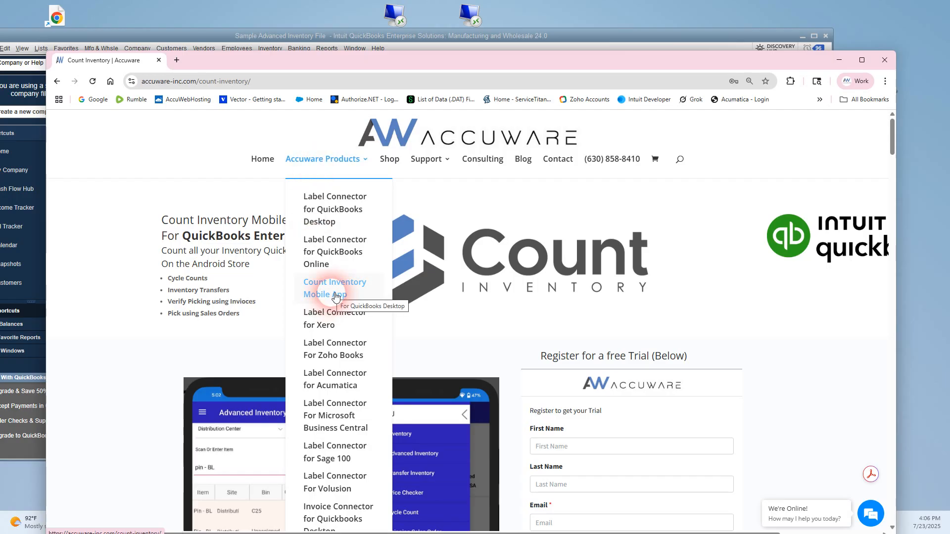
click(611, 446)
scroll(507, 340, down, 2)
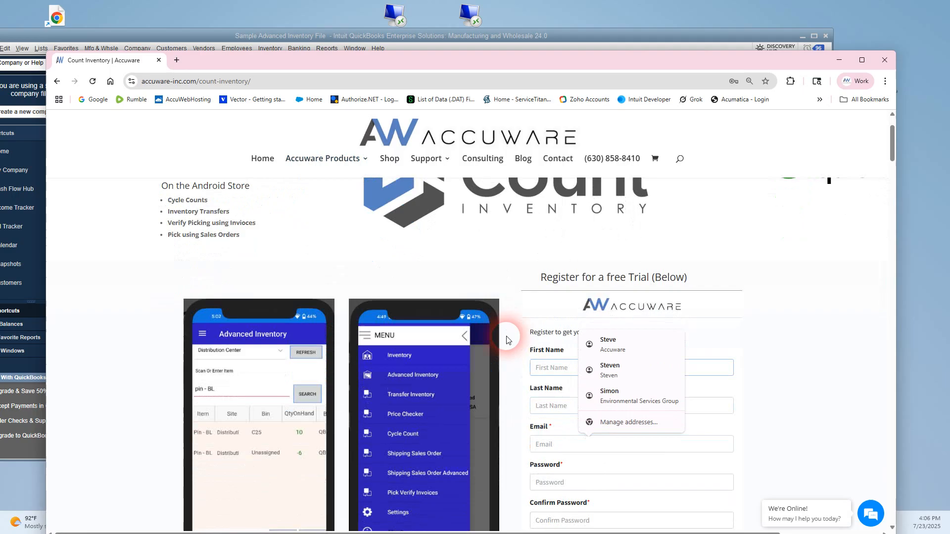
scroll(506, 340, down, 2)
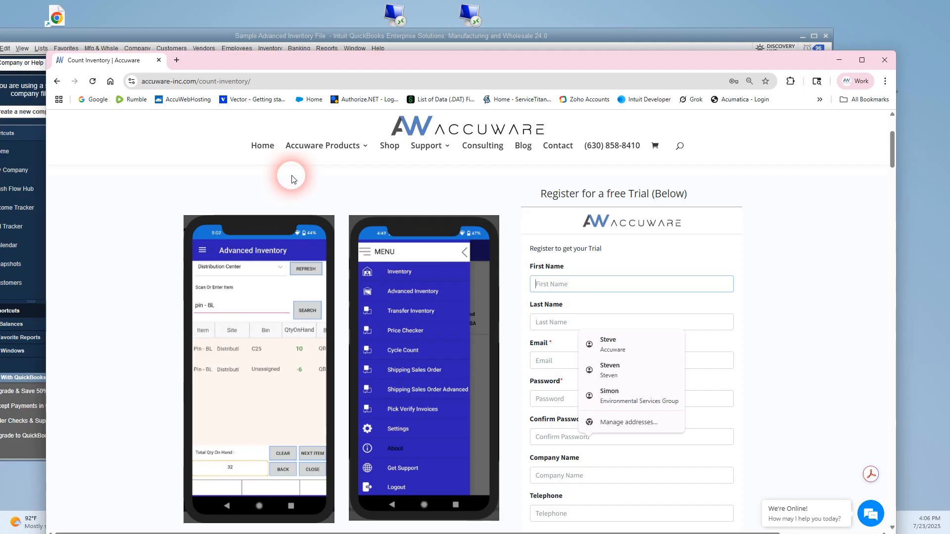
click(514, 405)
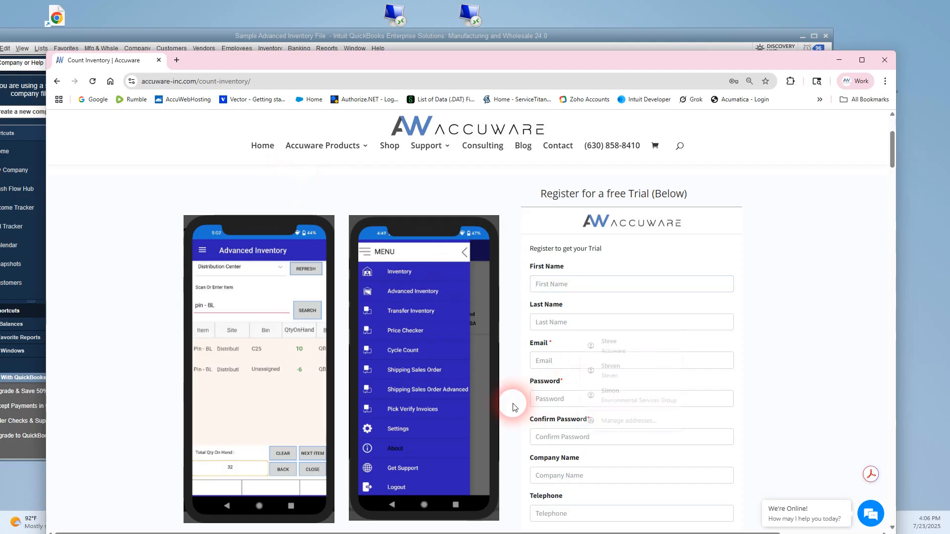
View the Count Inventory support page with its desktop and mobile app downloads, and minimize the browser.
mouse_move(421, 150)
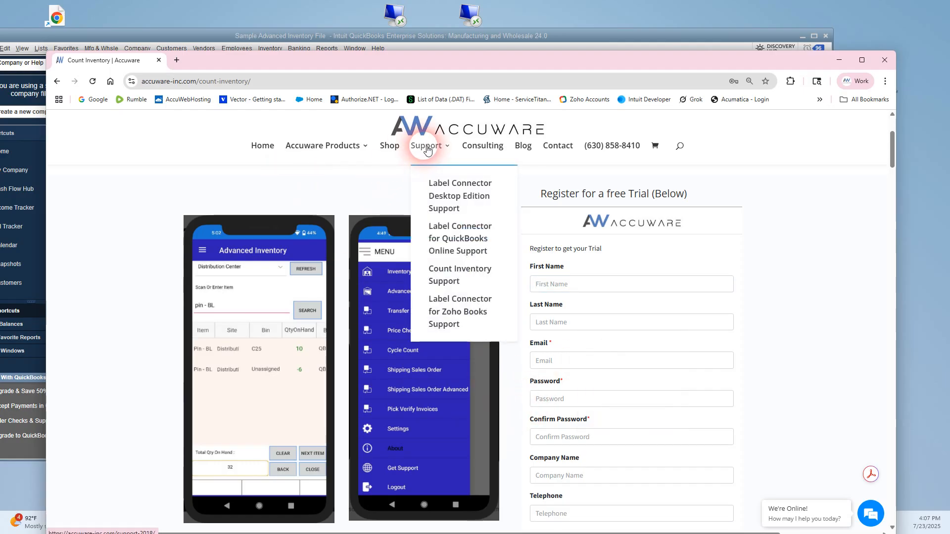
click(443, 283)
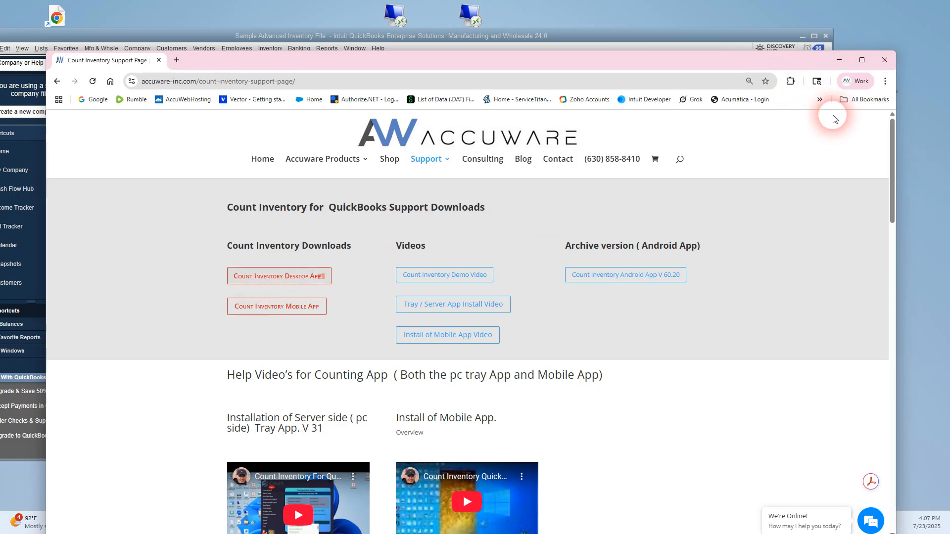
click(842, 61)
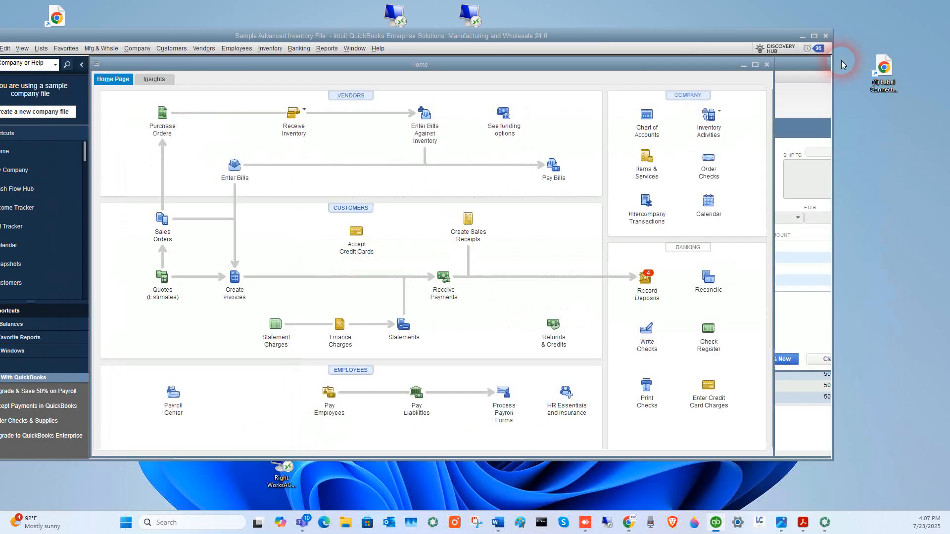
Launch the Count Inventory desktop app and sign in with the user email and account password.
click(127, 522)
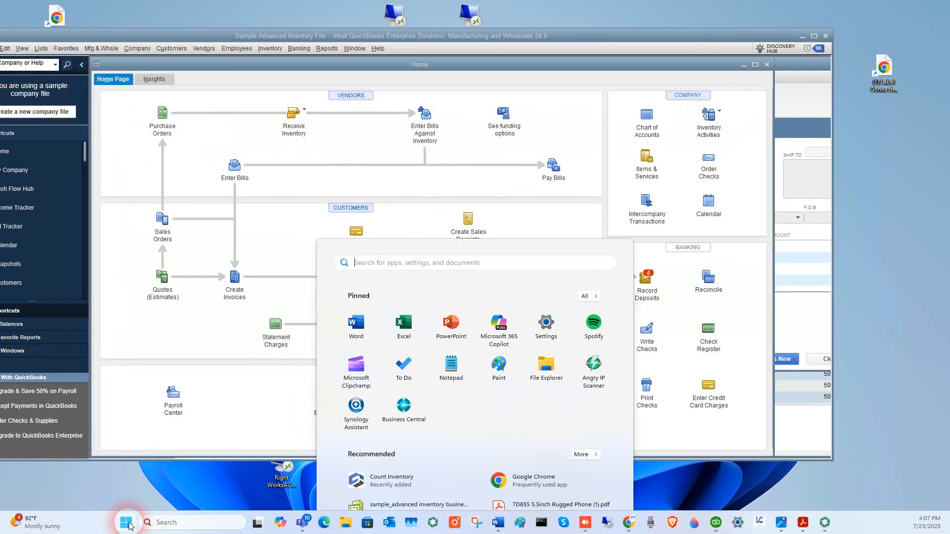
click(391, 391)
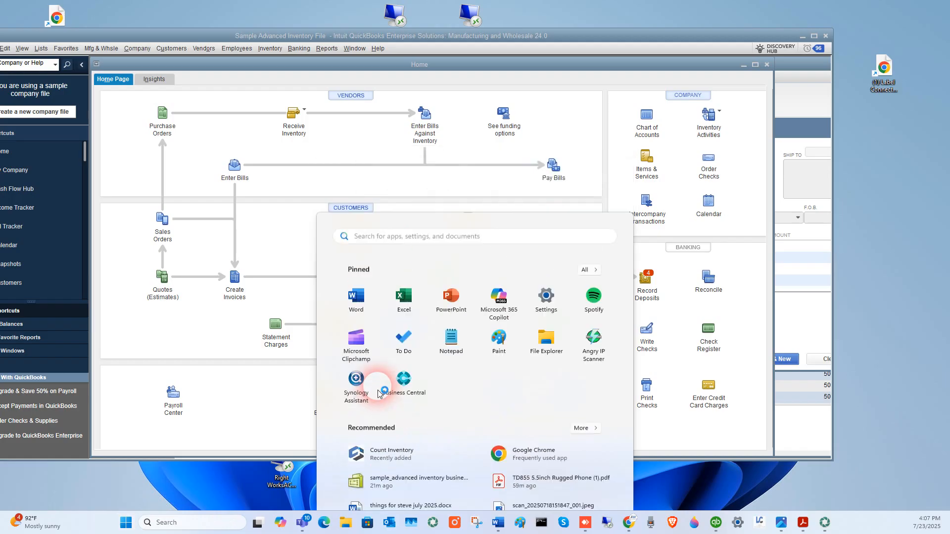
click(457, 227)
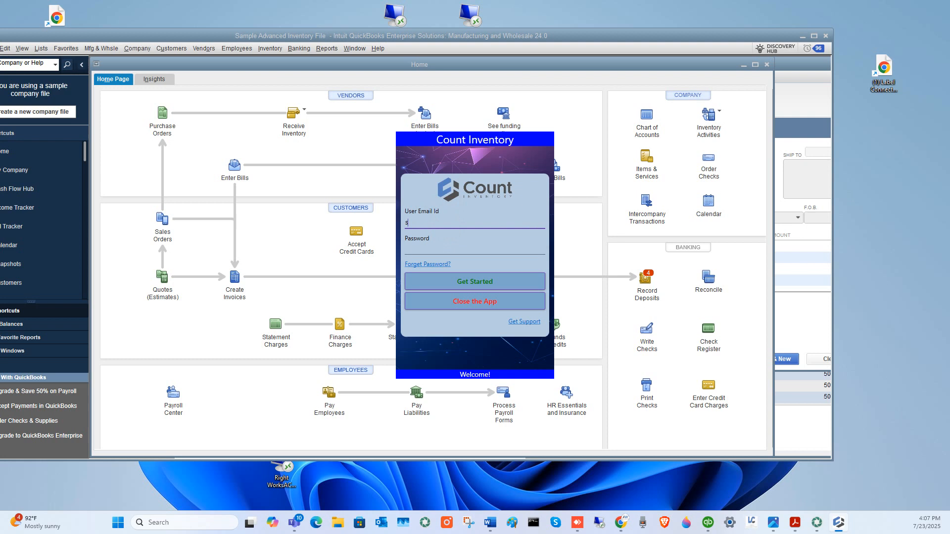
key(Tab)
text(•••••••••)
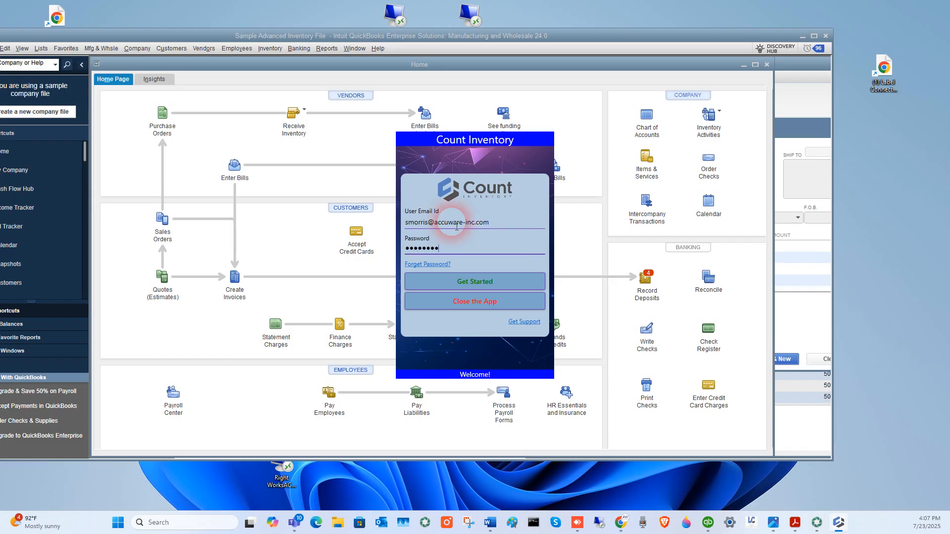
click(472, 282)
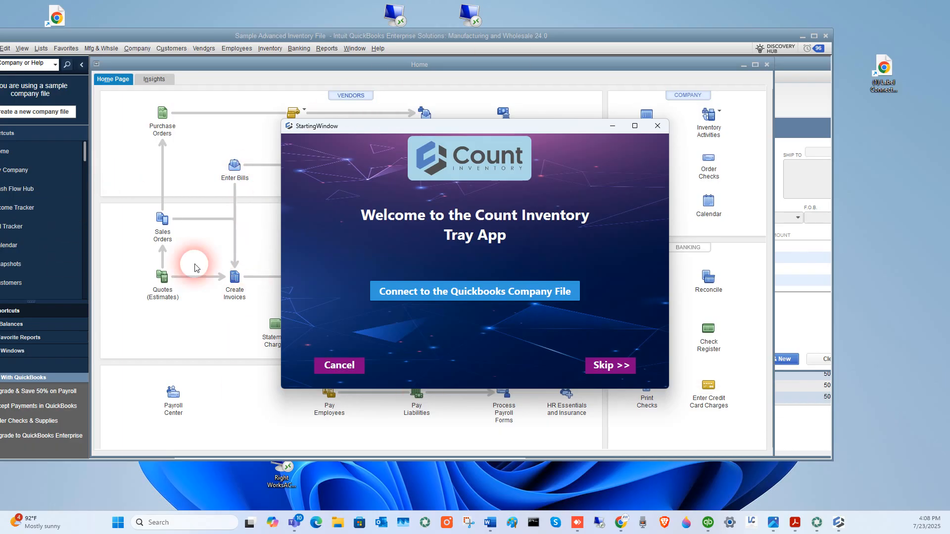
Connect Count Inventory to the QuickBooks company file, allowing access whenever the company file is open.
click(490, 292)
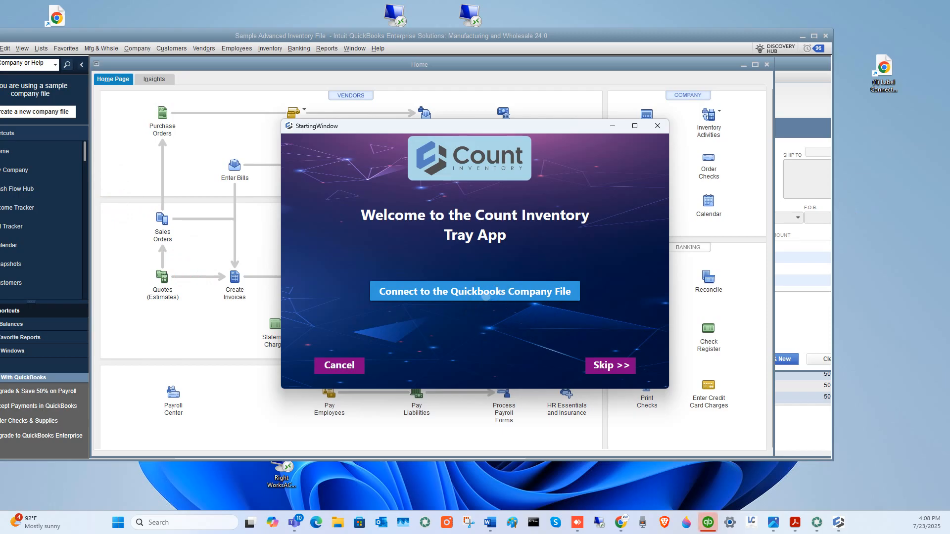
drag(881, 159, 505, 130)
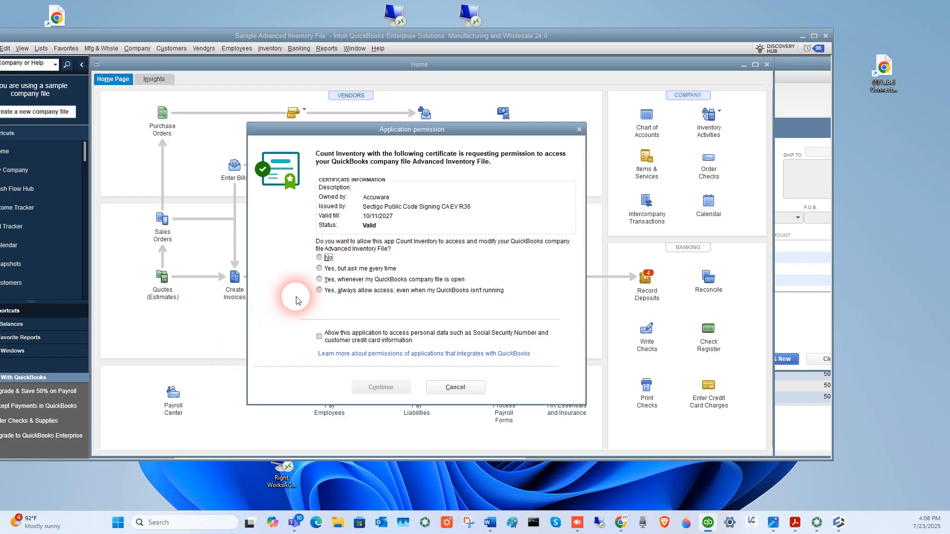
click(327, 280)
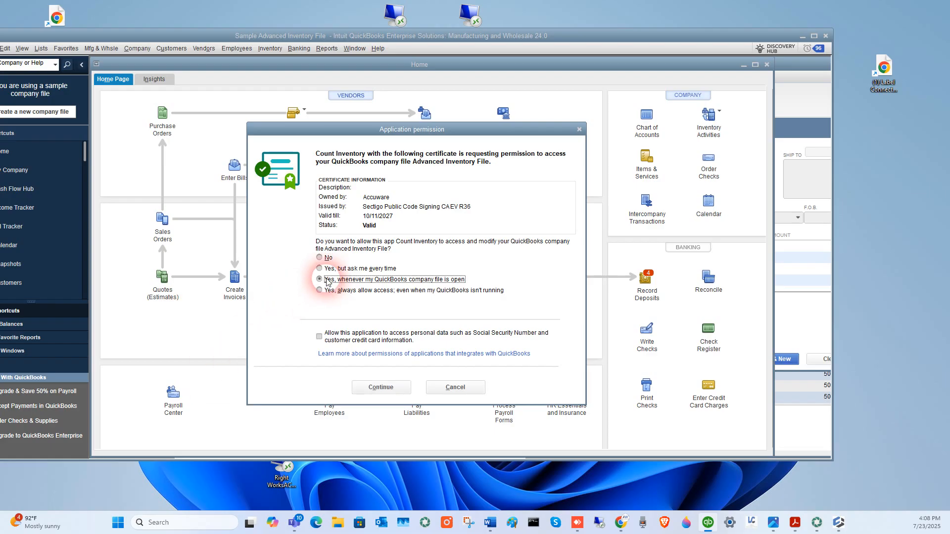
click(366, 391)
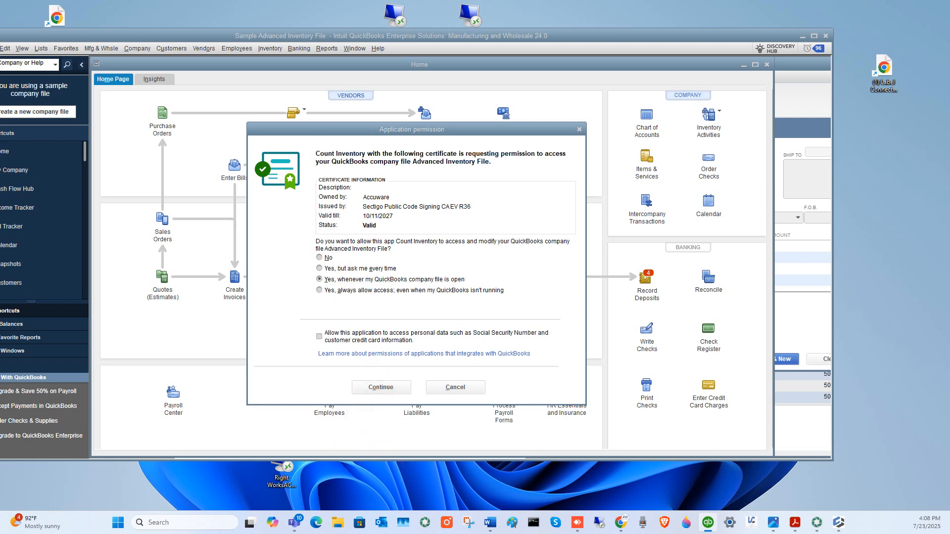
click(318, 277)
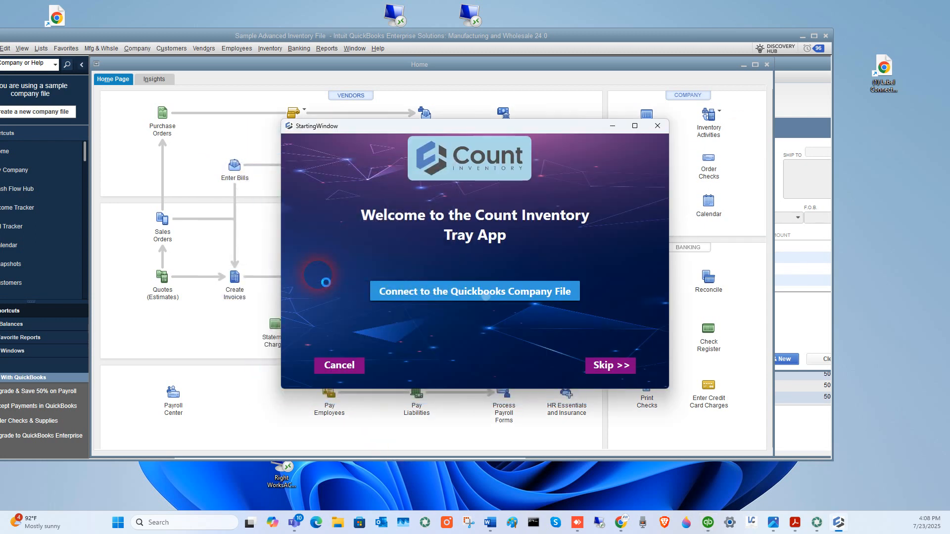
click(523, 296)
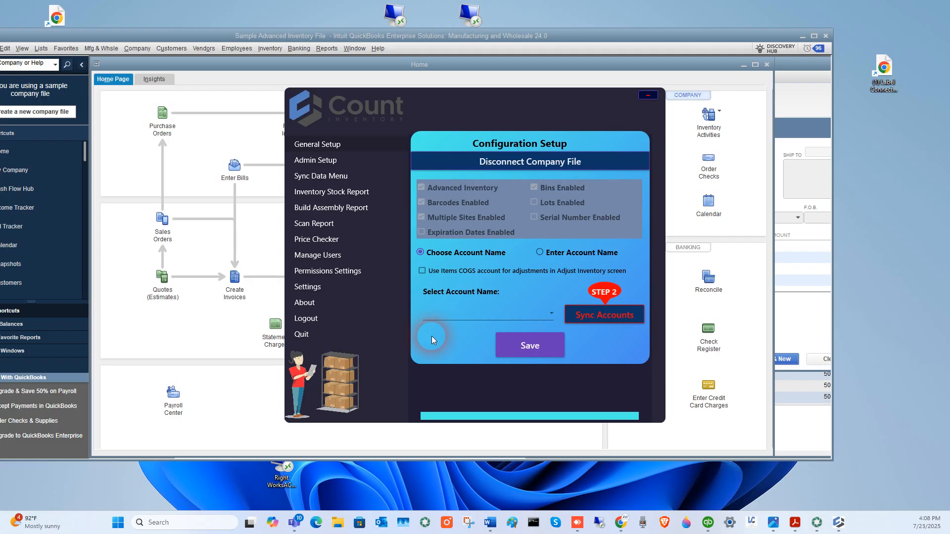
Sync the QuickBooks accounts into Count Inventory.
click(319, 148)
click(598, 321)
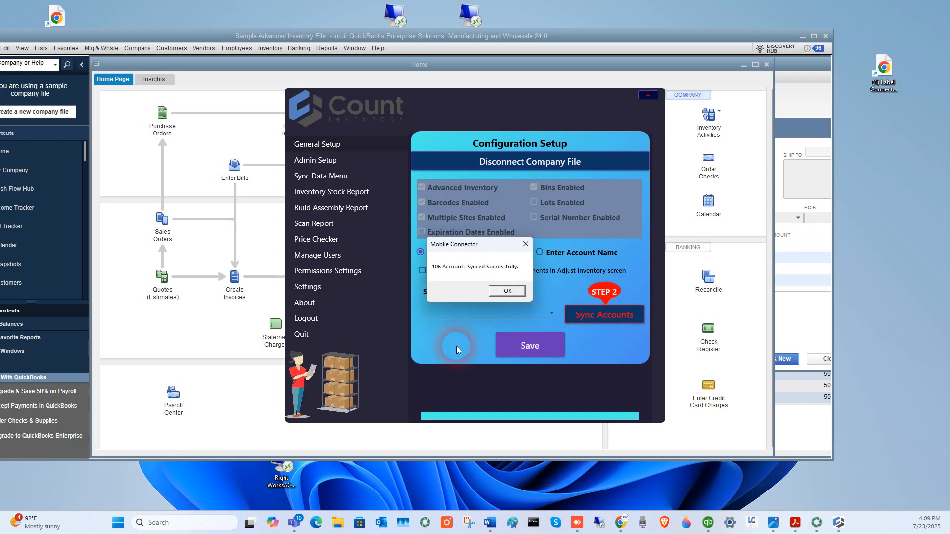
click(504, 292)
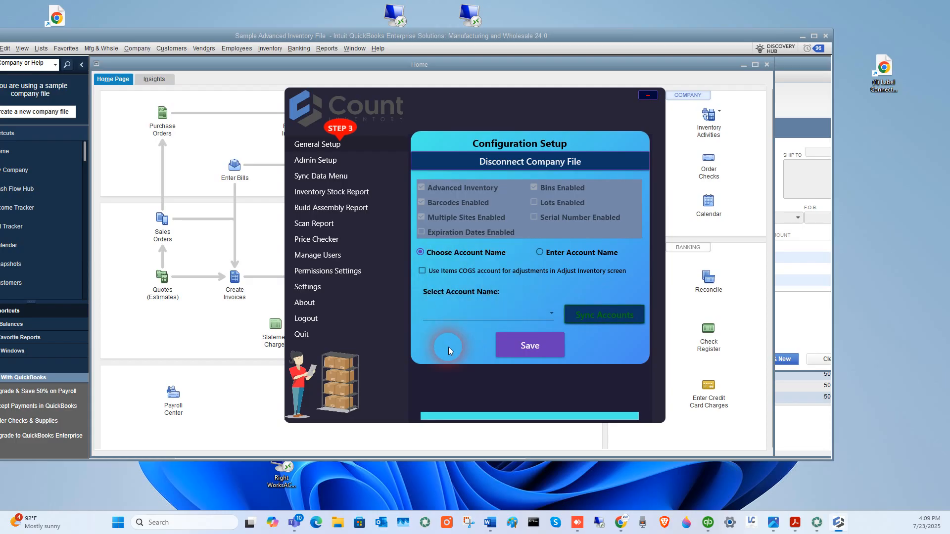
Choose Materials Inventory as the account name and save the configuration setup.
click(547, 314)
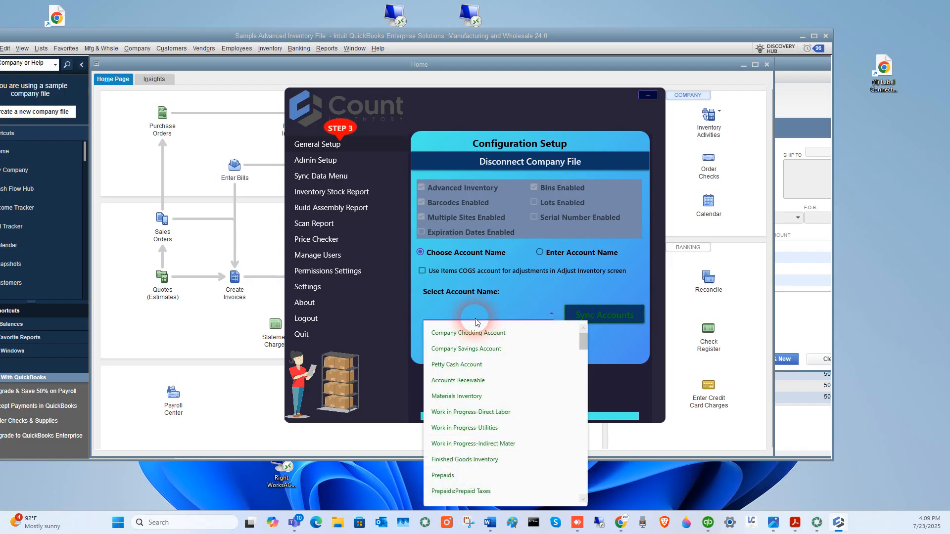
click(451, 395)
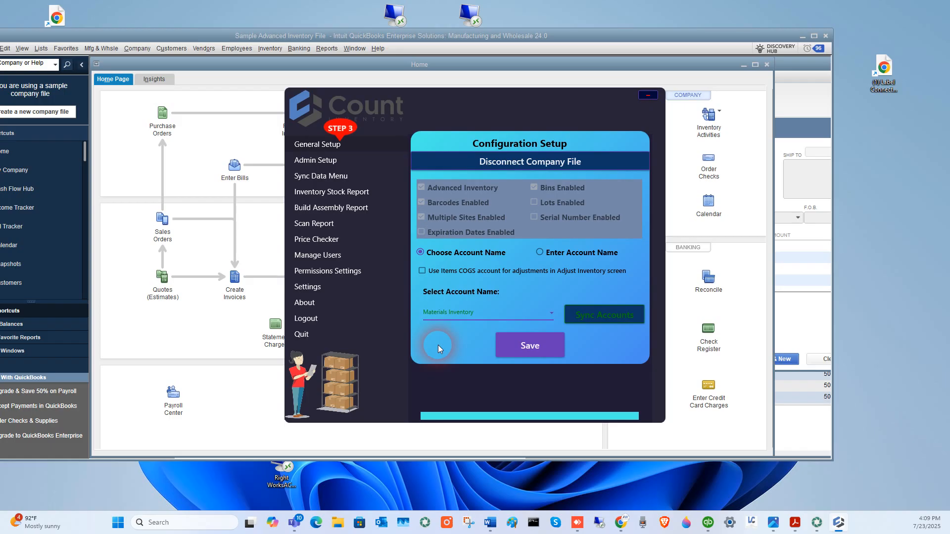
click(544, 347)
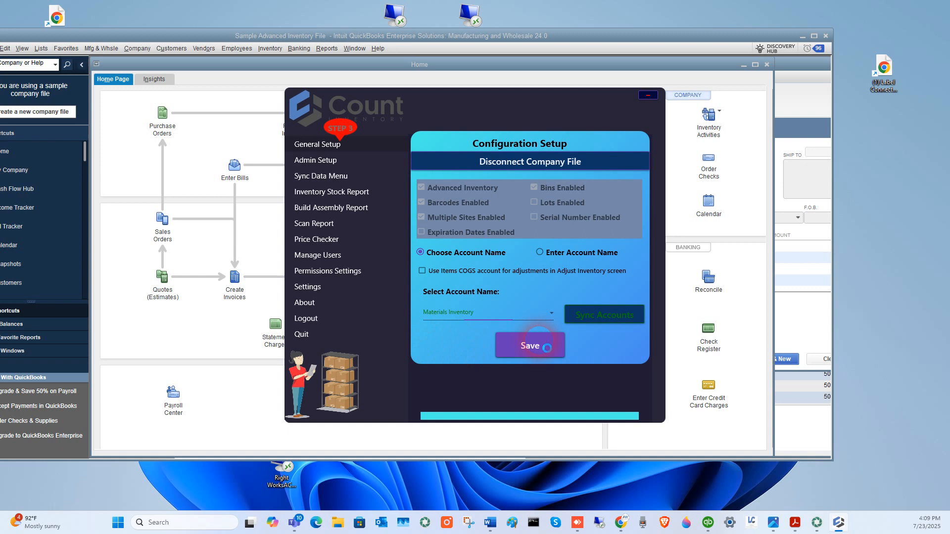
click(509, 296)
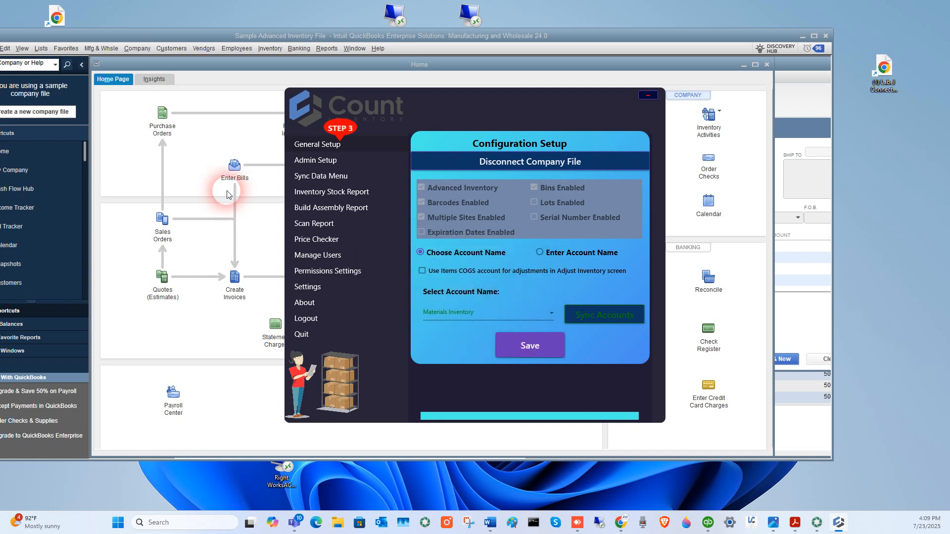
Sync the QuickBooks items with the Inventory, Non-Inventory and Inventory Assembly types included.
click(307, 148)
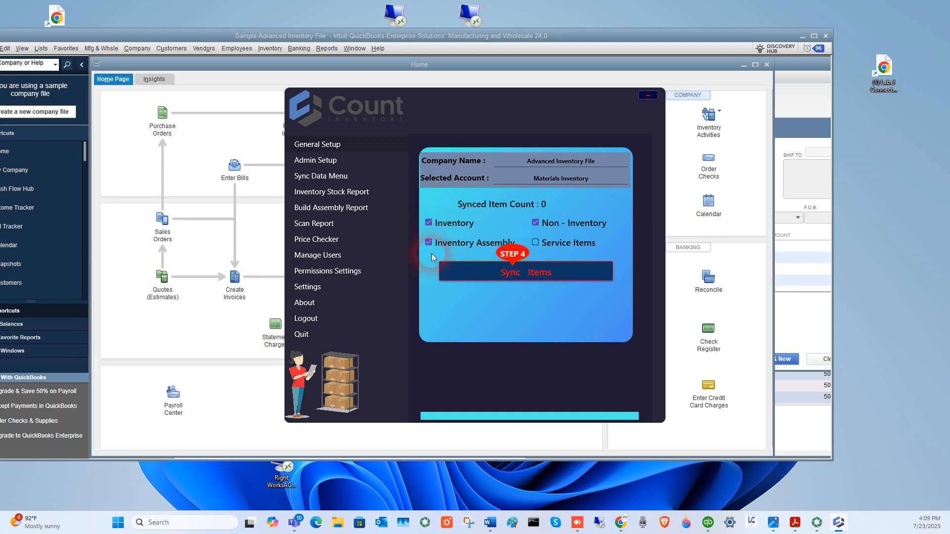
click(493, 272)
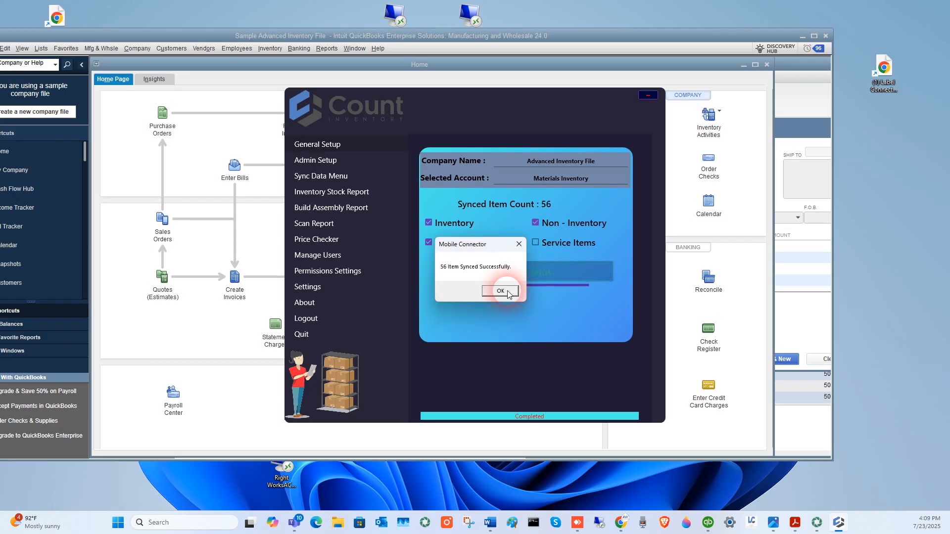
click(508, 293)
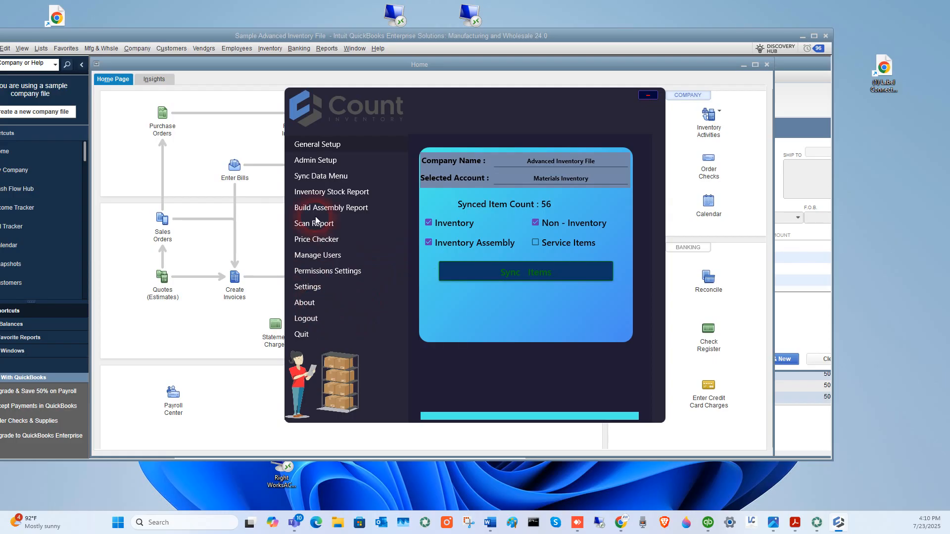
Examine the data sync options and the app's version information, ending on the admin configuration setup.
click(313, 177)
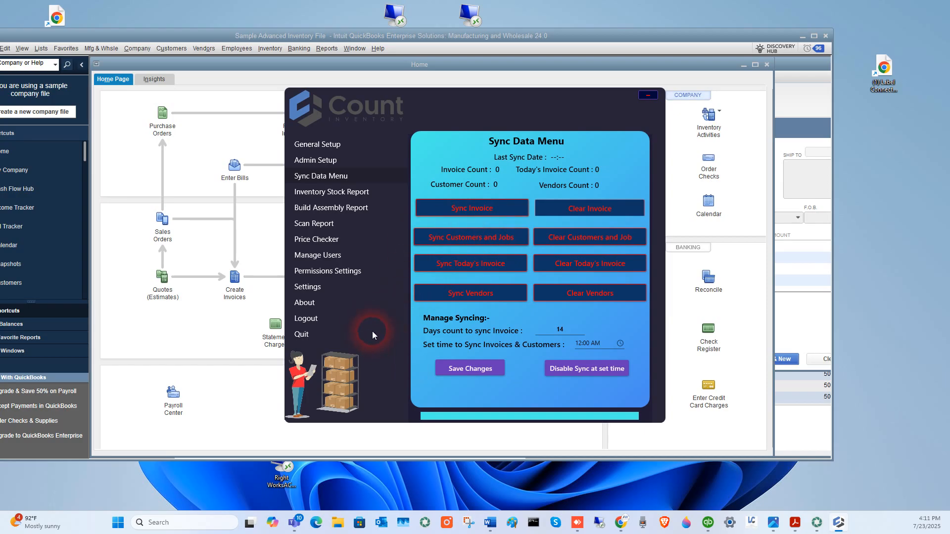
click(309, 304)
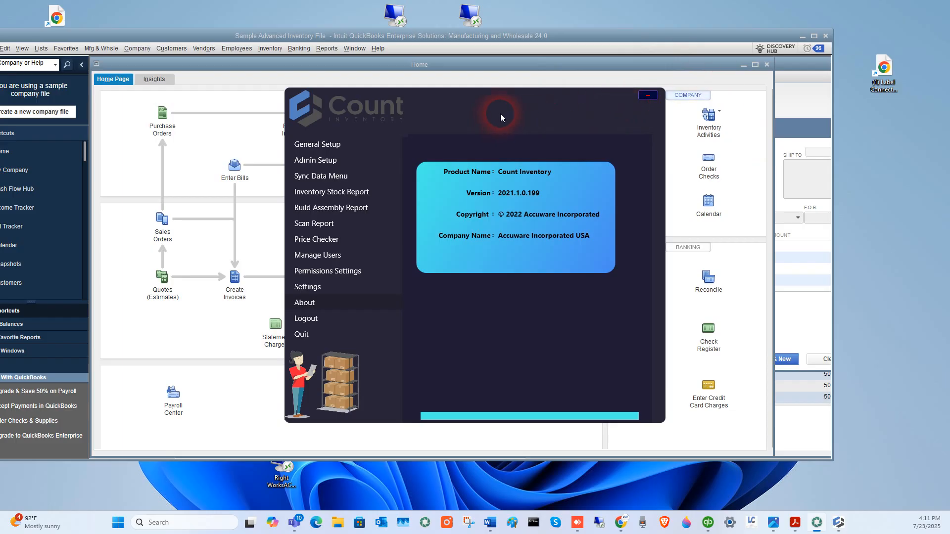
click(305, 161)
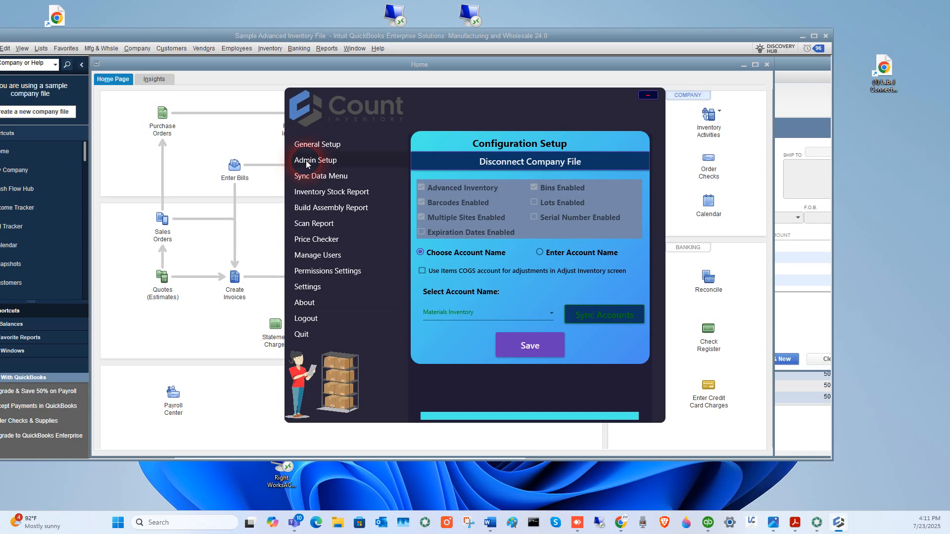